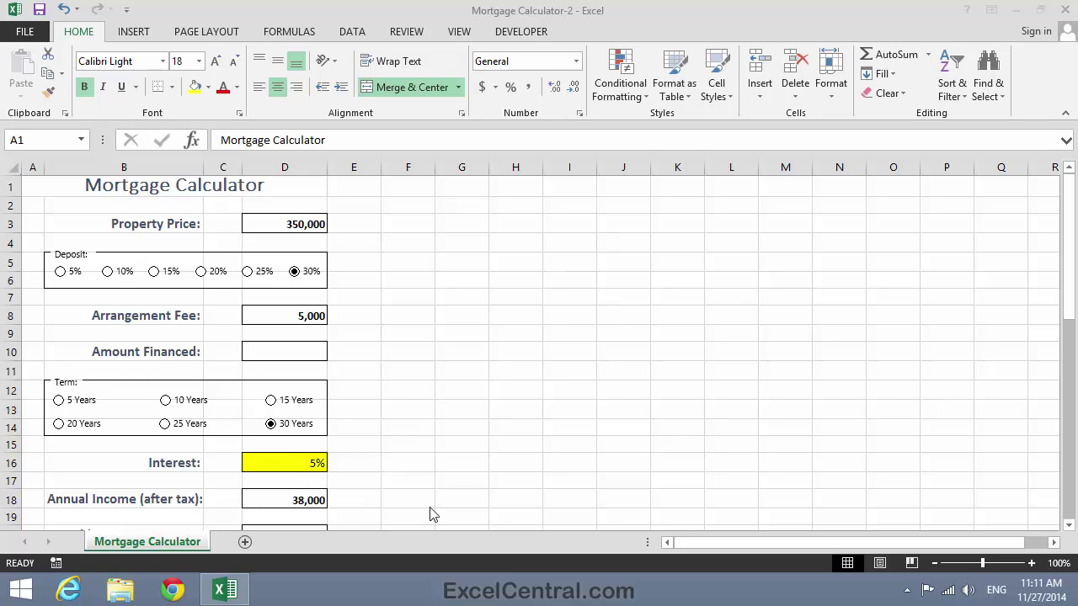
Delete the 5% from D16 and Format-Paint blank G16 onto it to remove fill and border
left_click(300, 463)
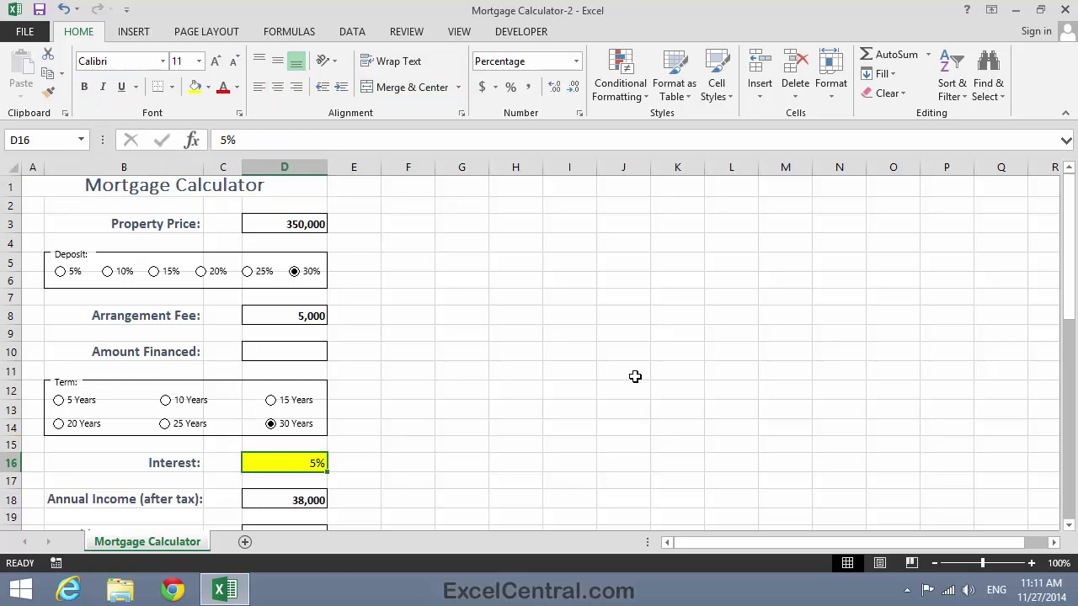
key("Delete")
left_click(630, 371)
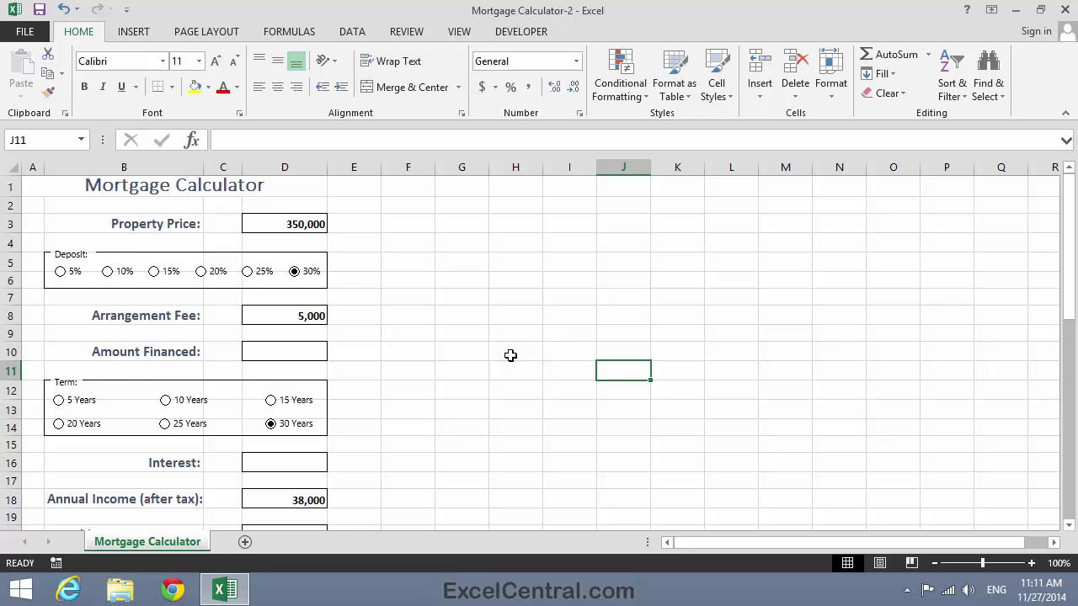
left_click(472, 463)
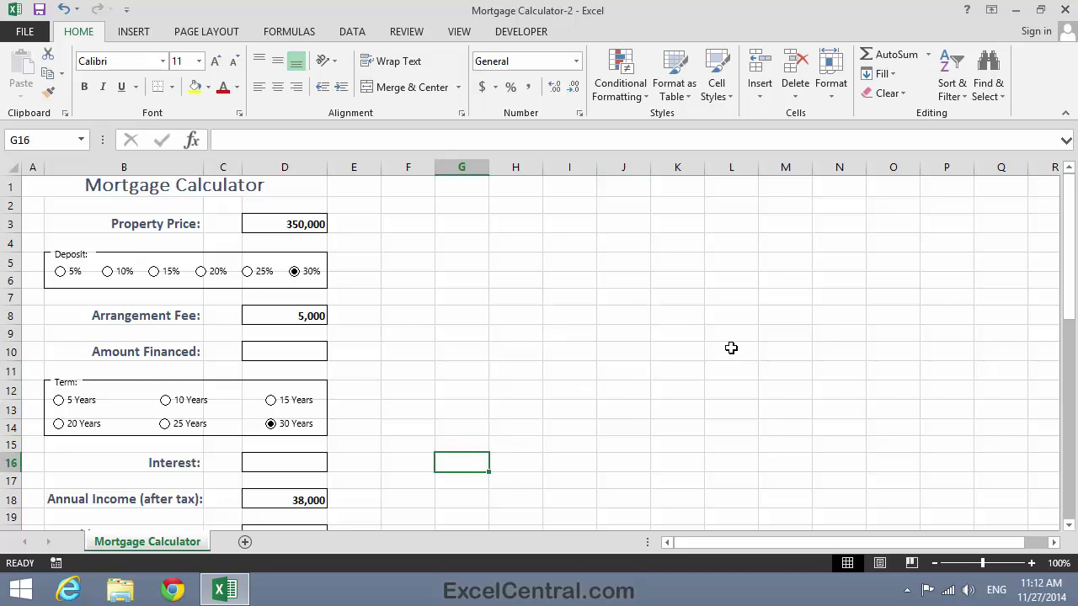
left_click(48, 91)
left_click(272, 462)
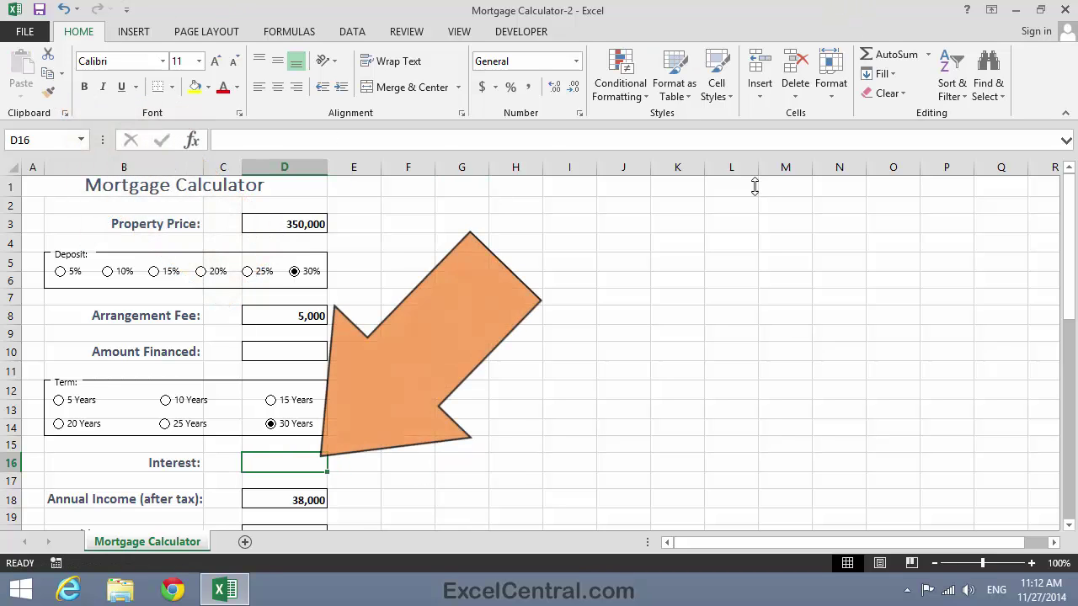
left_click(506, 413)
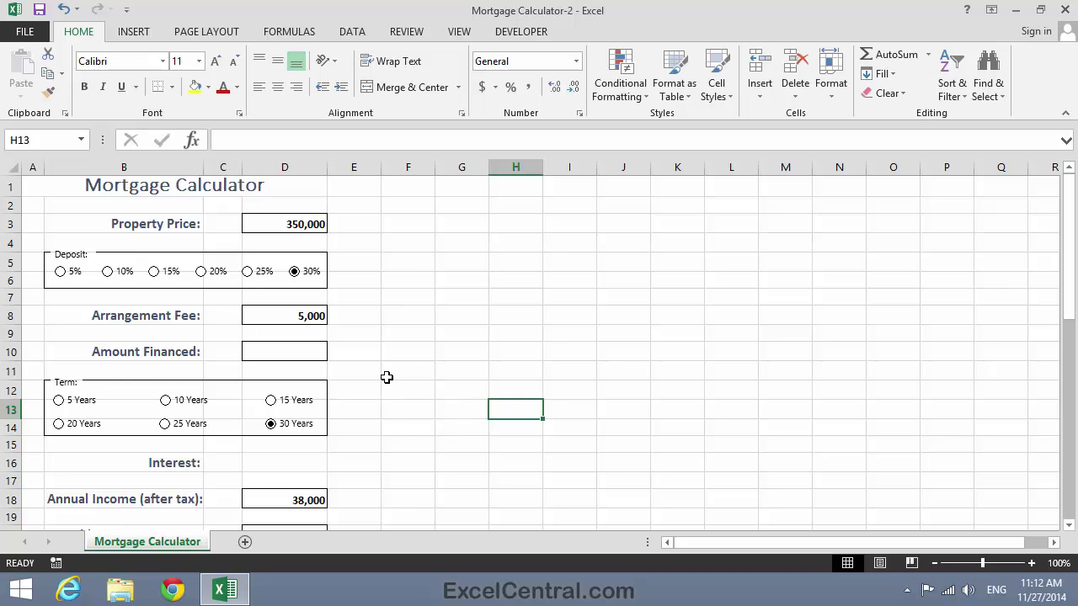
Draw a Form Control combo box from the Developer tab sized to fit cell D16
left_click(522, 32)
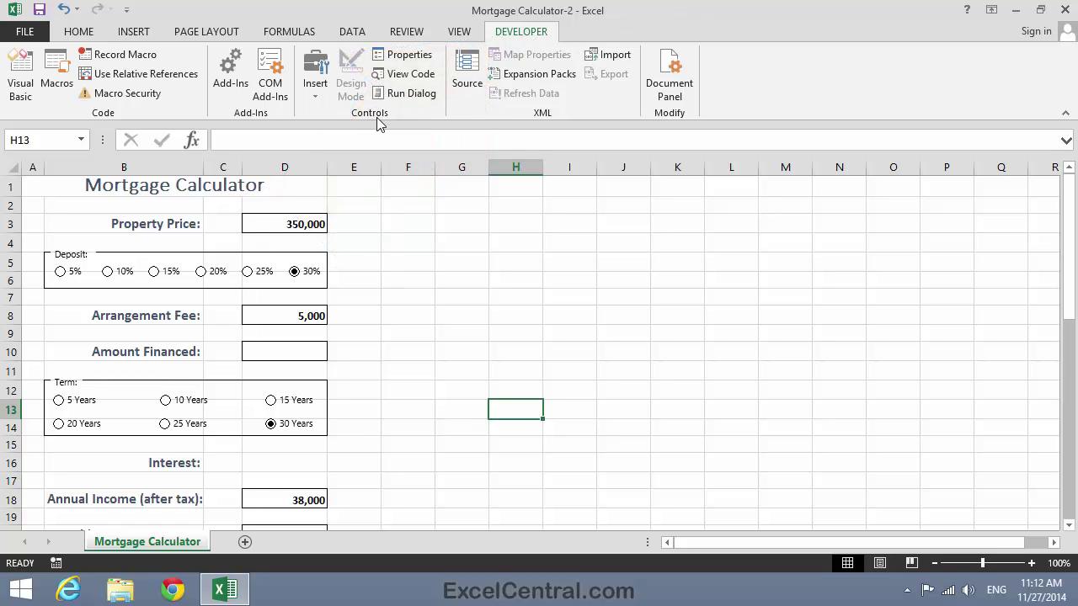
left_click(316, 88)
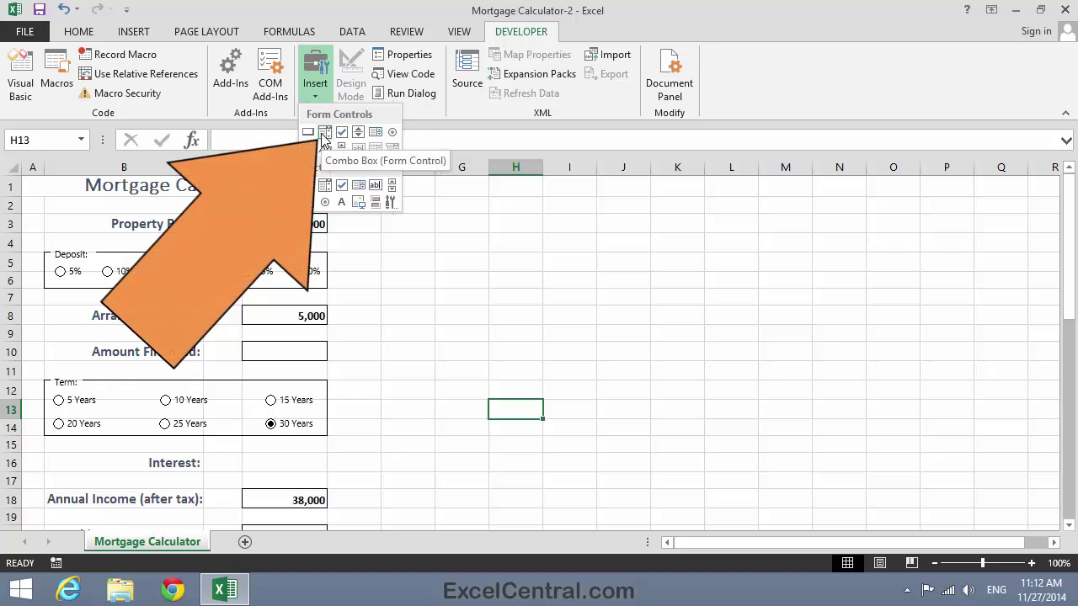
left_click(324, 132)
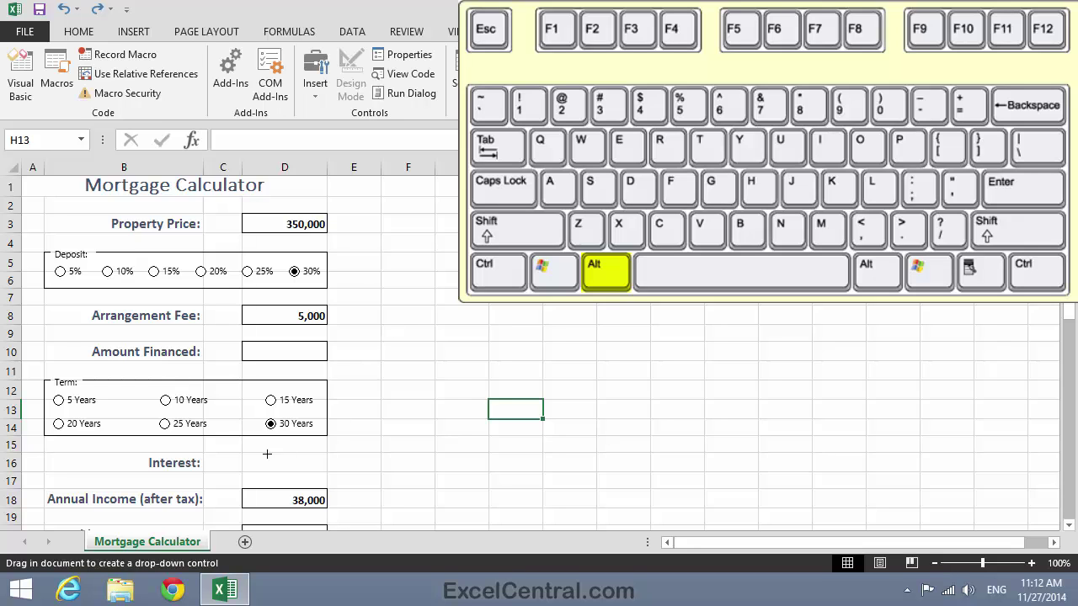
left_click_drag(246, 457, 258, 462)
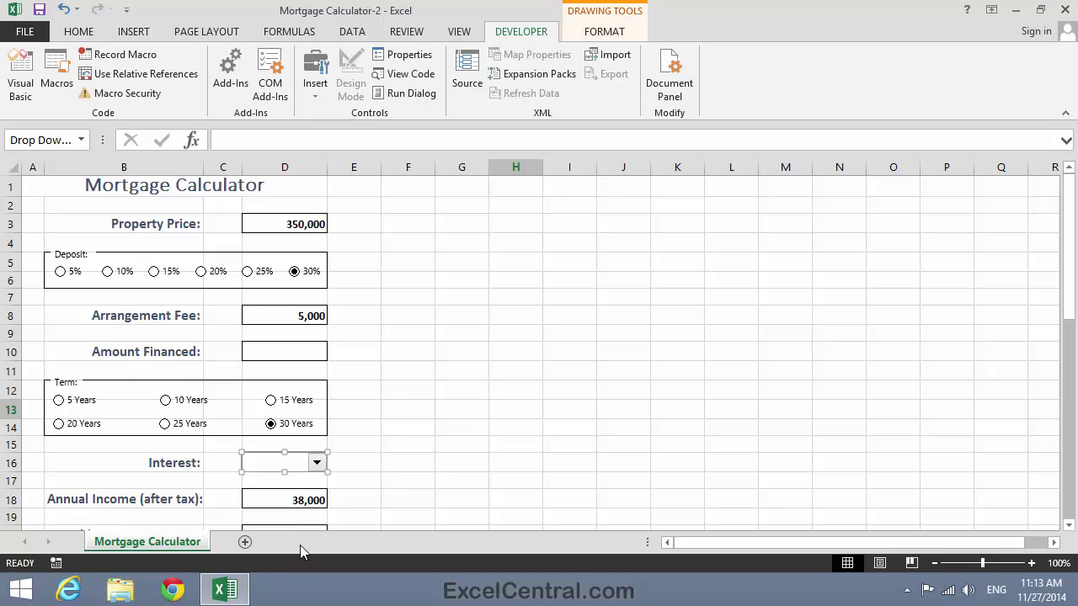
Add a new worksheet and rename it Data
left_click(245, 542)
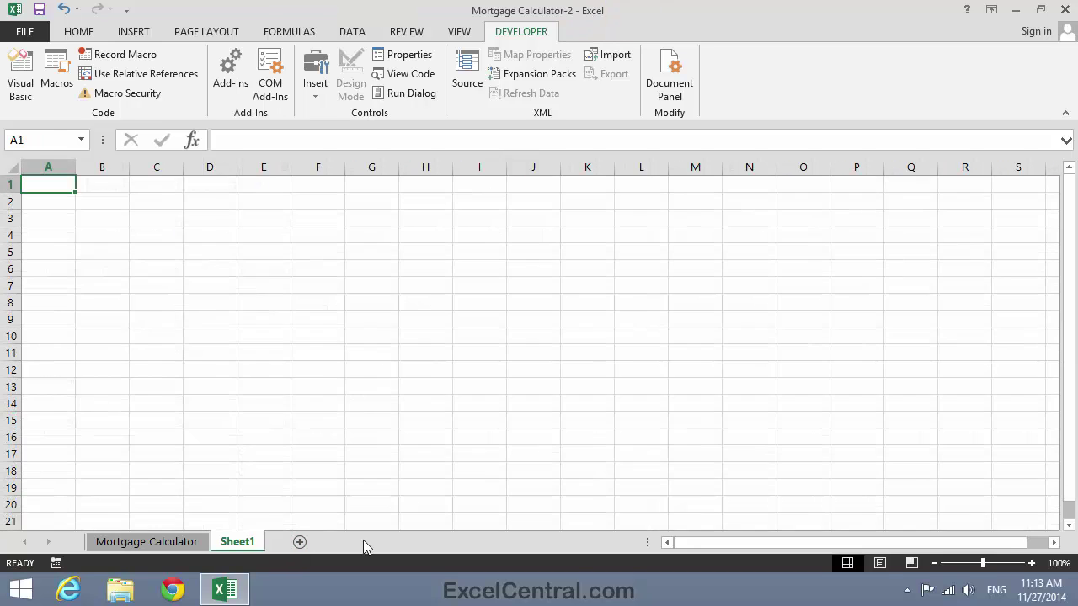
double_click(251, 544)
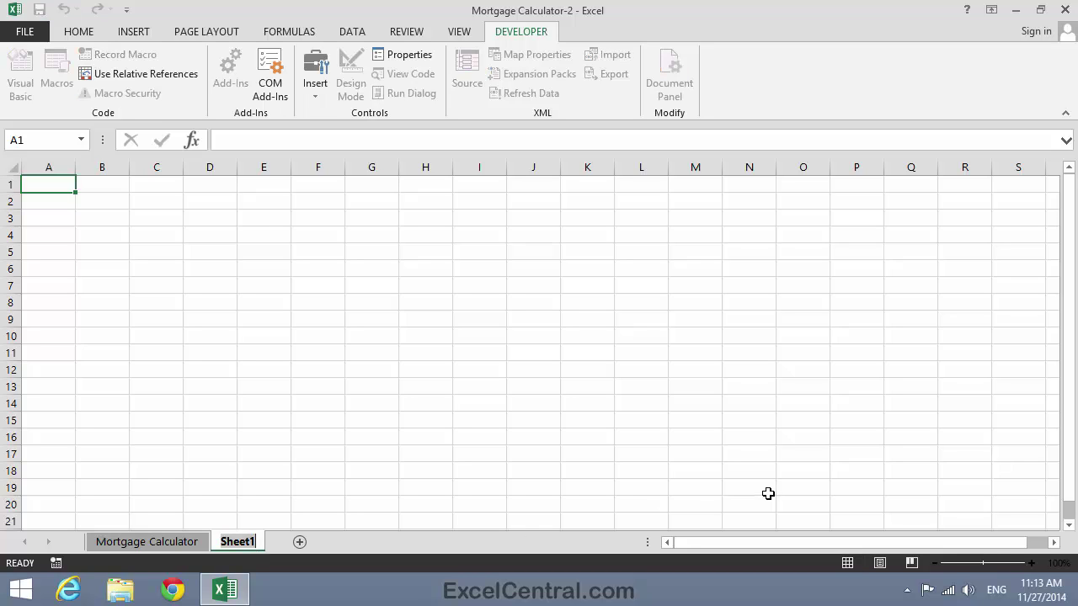
type("Data")
key("Return")
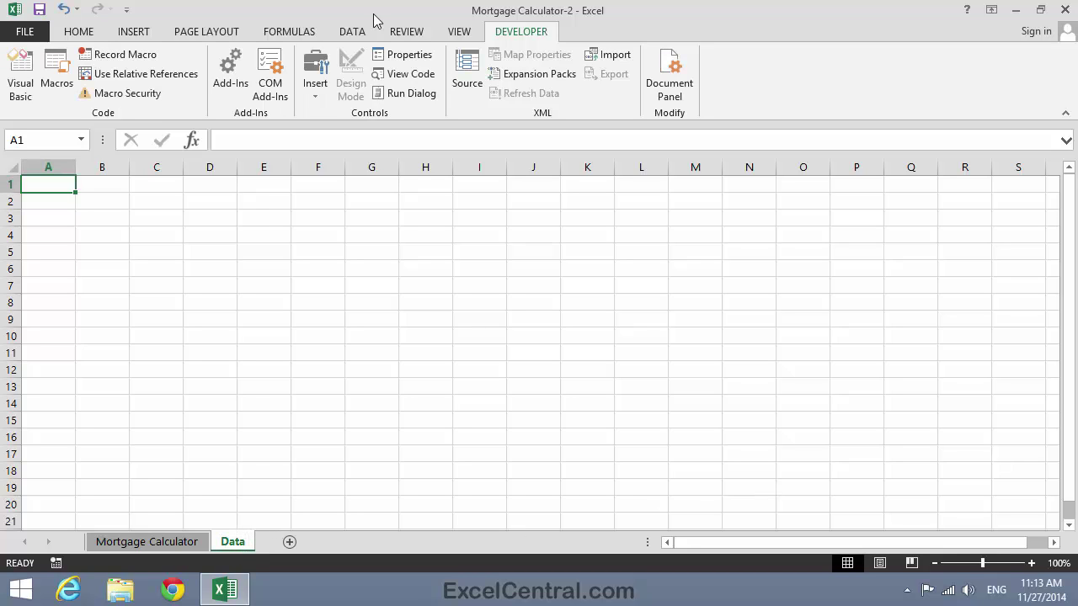
Enter the heading Interest Rates in A1, then 2.00% and 2.50% below, and select A2:A3
type("Inter")
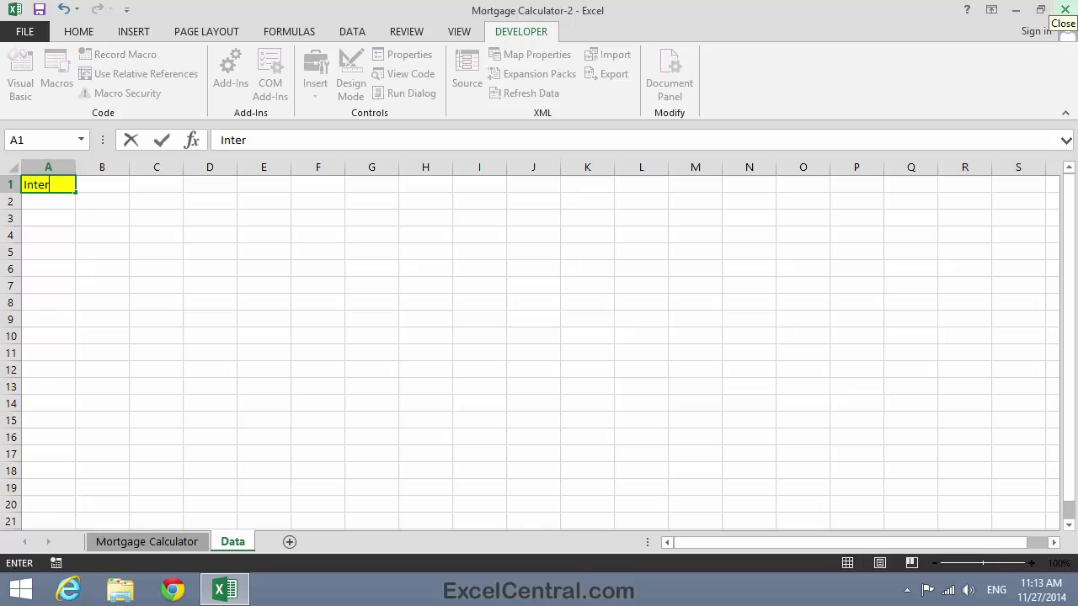
type("est Rates")
key("Return")
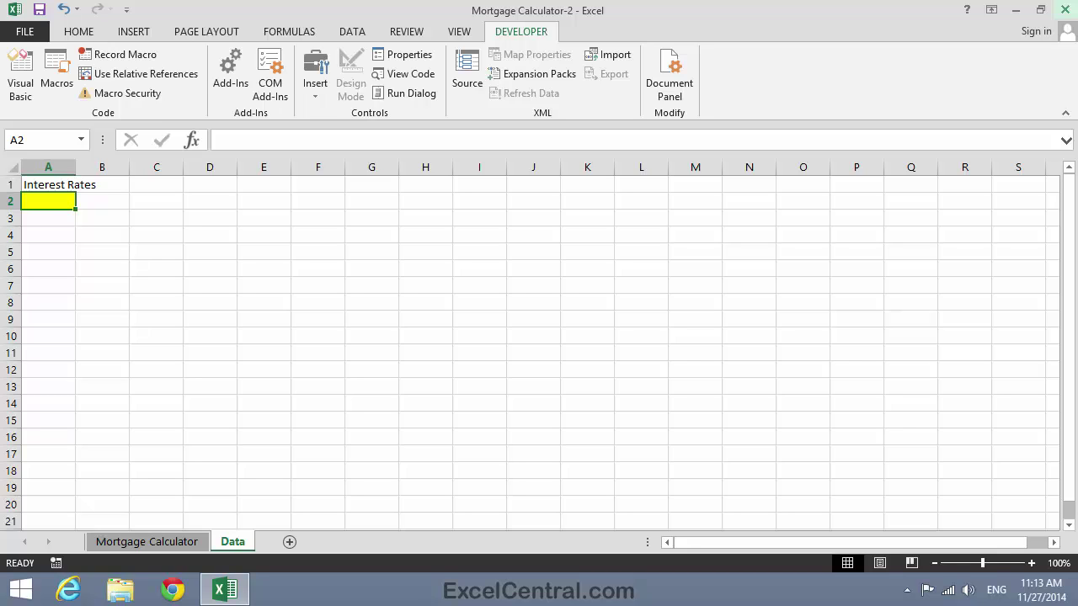
type("2.0")
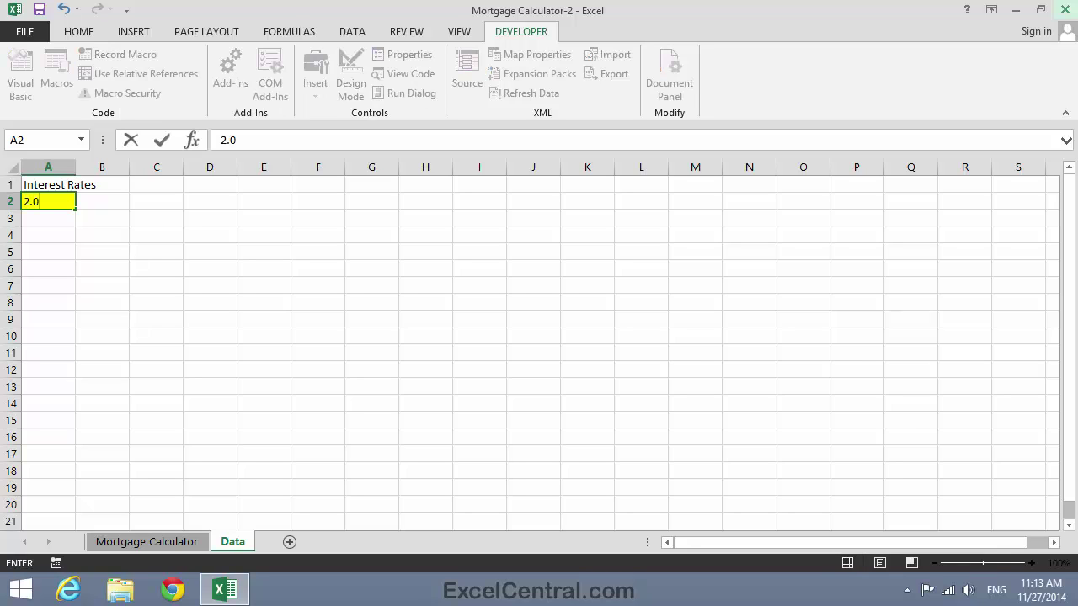
type("0%")
key("Return")
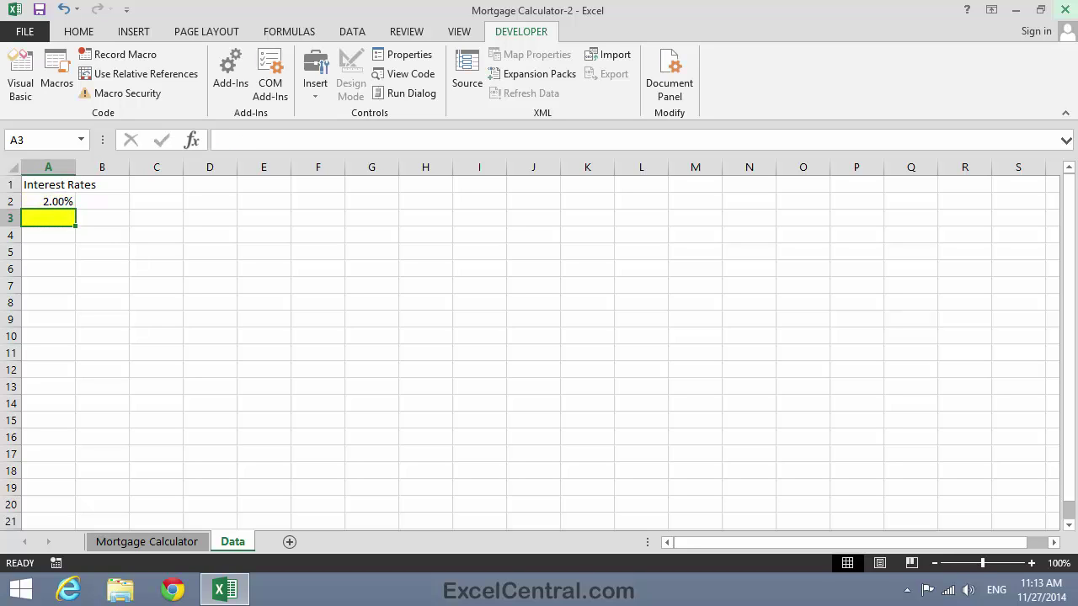
type("2.")
type("50%")
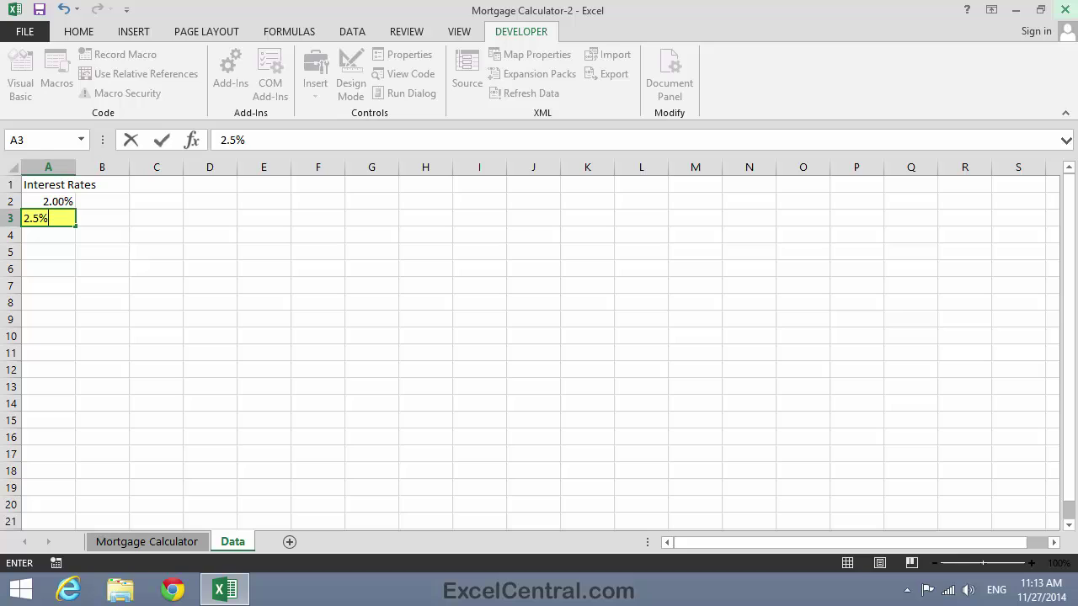
key("Return")
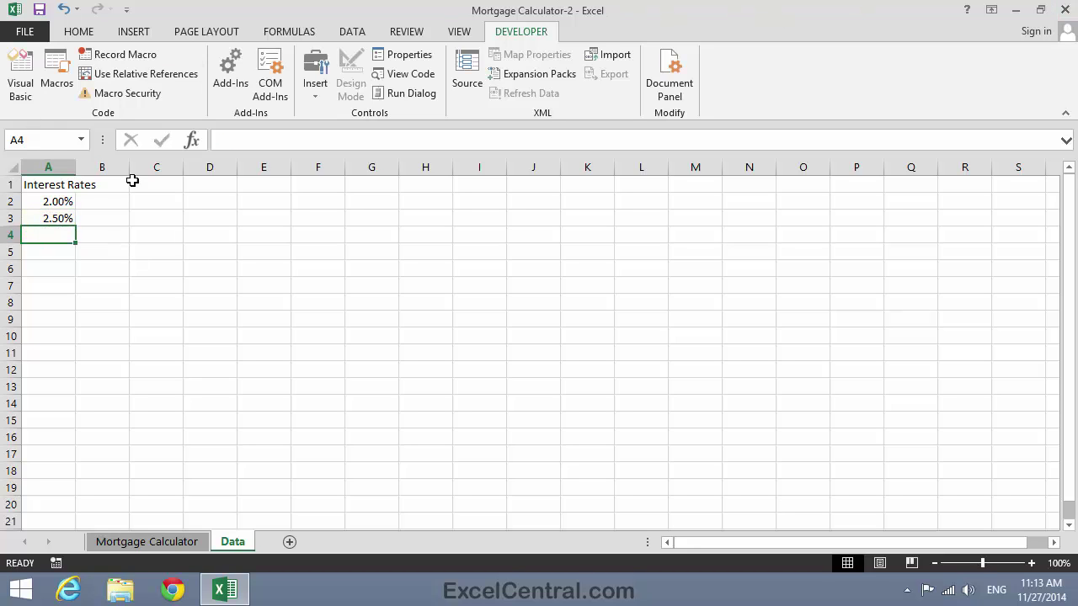
left_click_drag(51, 205, 50, 218)
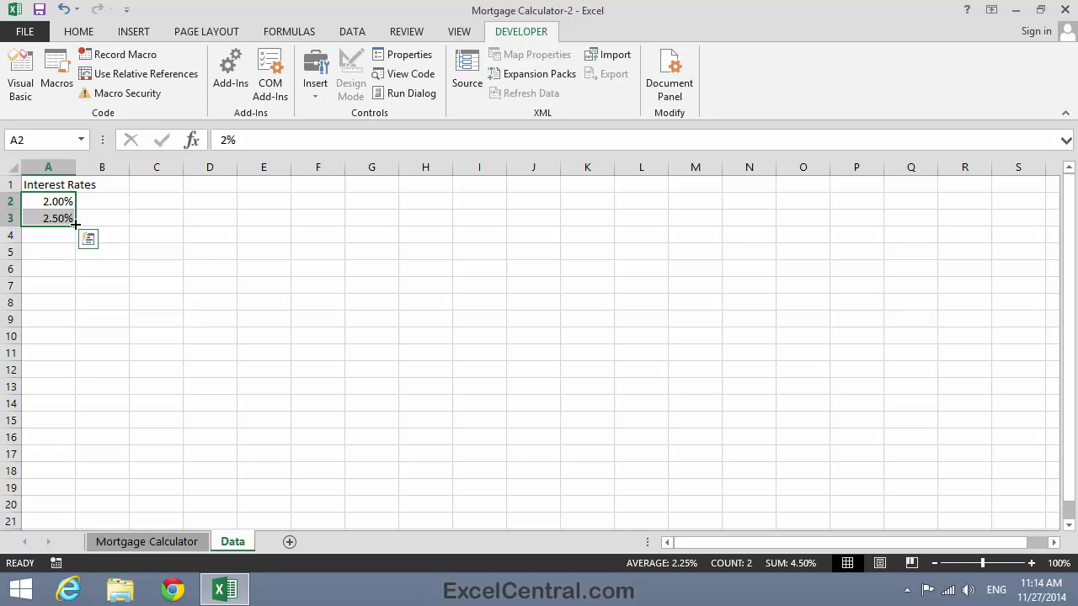
Fill the rate series down to 15.00% in A28 and decrease it to one decimal place
mouse_move(75, 226)
left_mouse_down()
mouse_move(55, 535)
mouse_move(37, 481)
left_mouse_up()
scroll(534, 298, "up", 1)
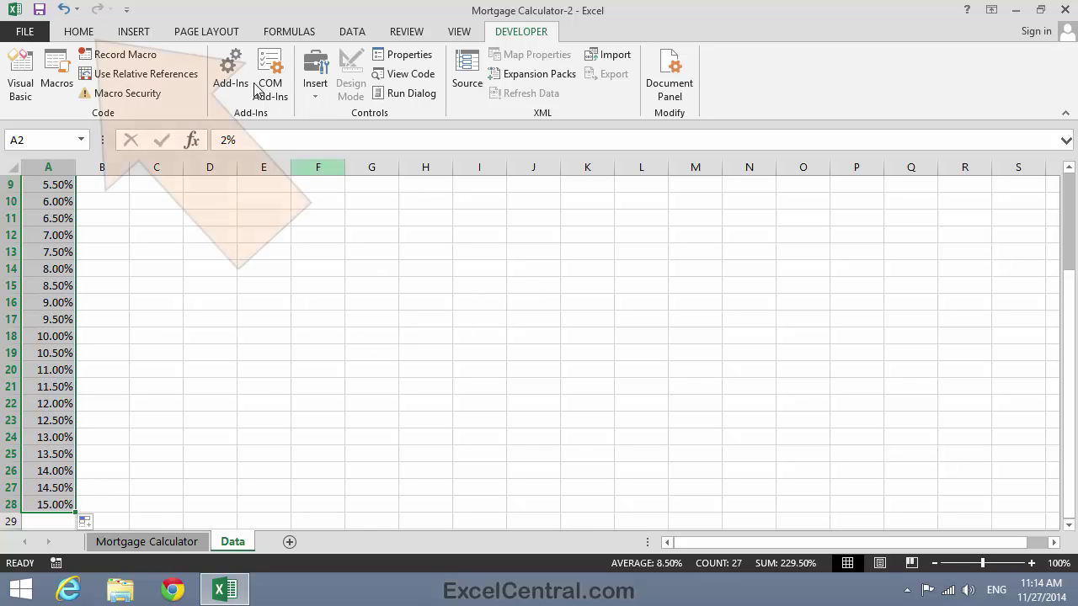
left_click(85, 32)
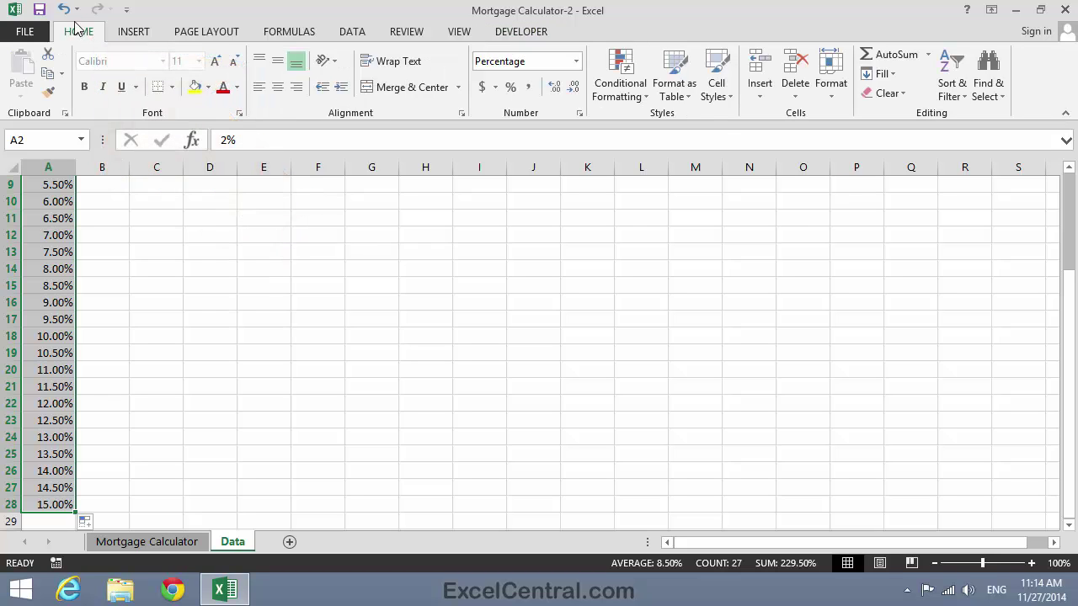
left_click(573, 88)
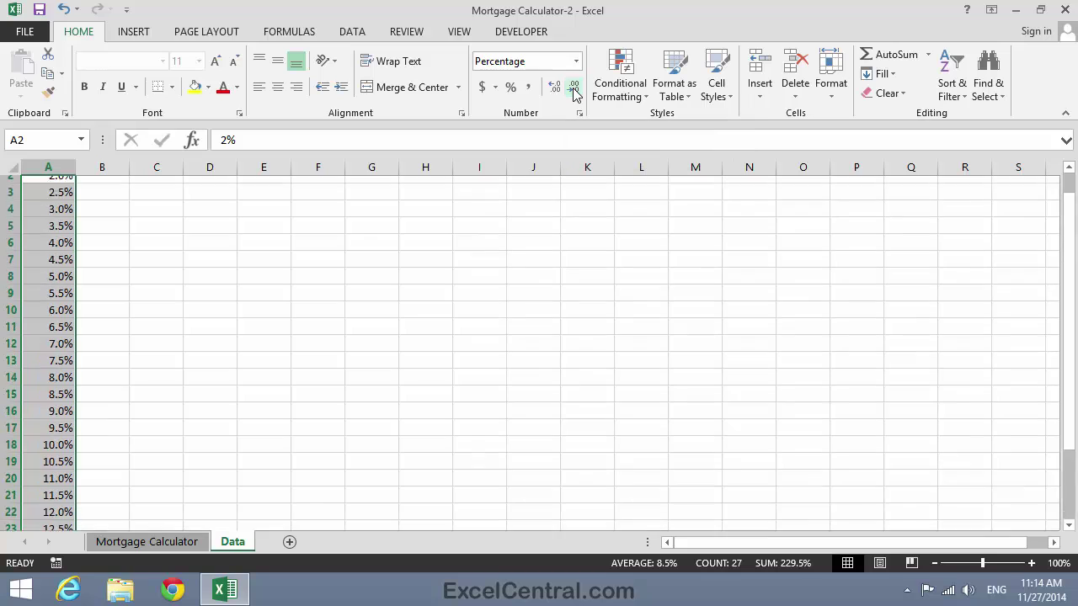
left_click(393, 337)
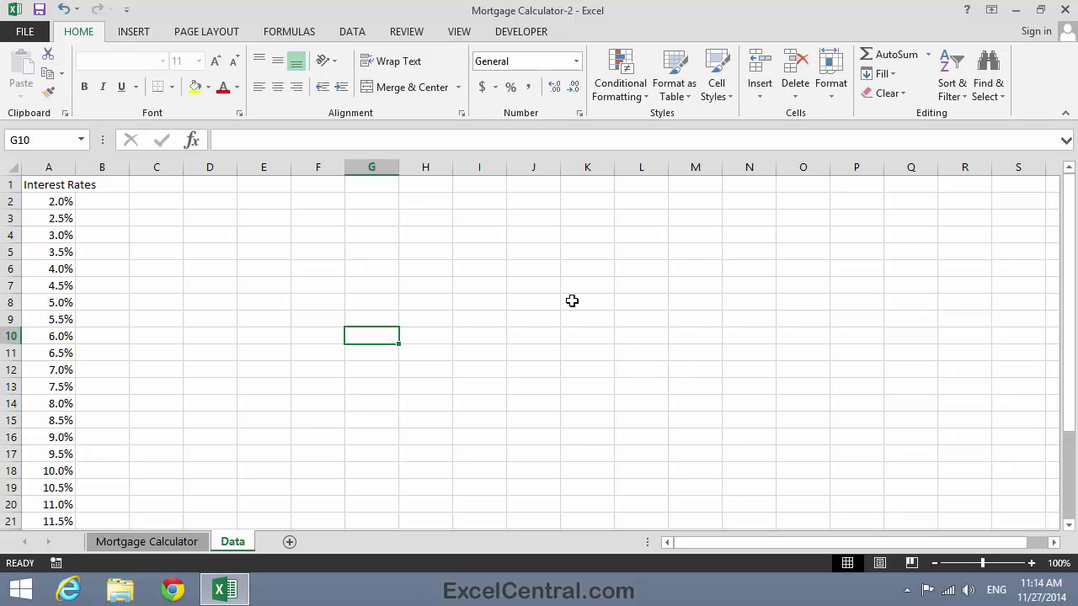
Select A1:A28 and create a name from the top row, giving Interest_Rates
left_click(51, 183)
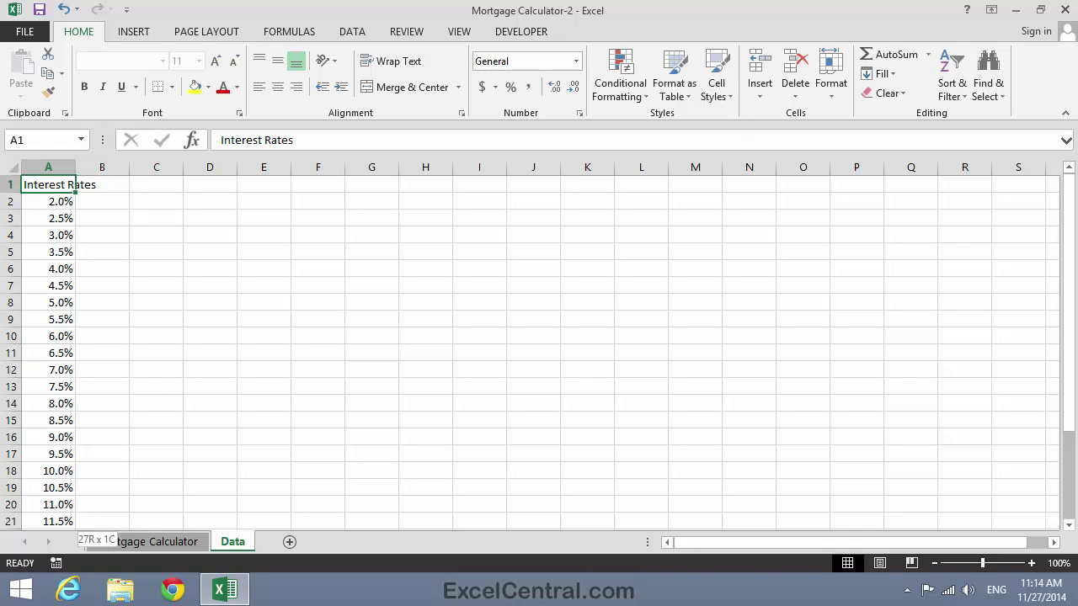
key("ctrl+shift+Down")
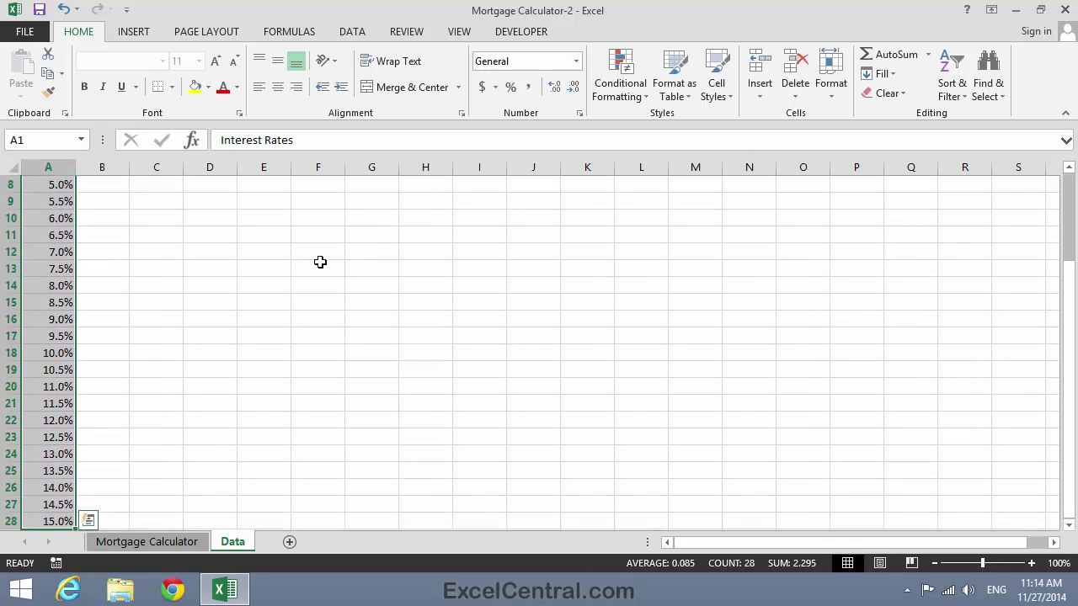
left_click(290, 31)
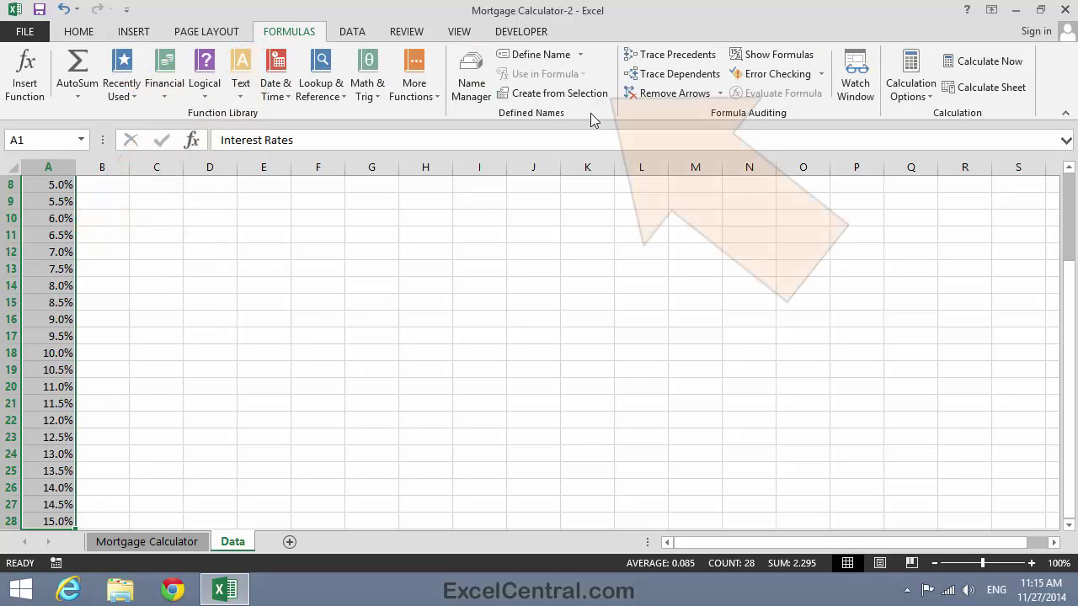
left_click(558, 94)
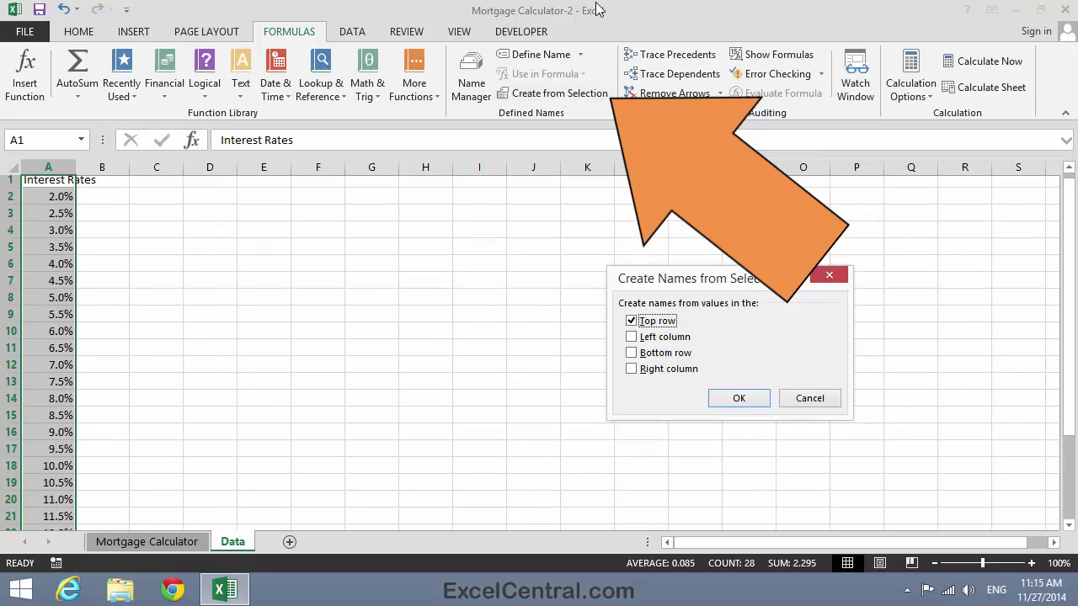
left_click(738, 398)
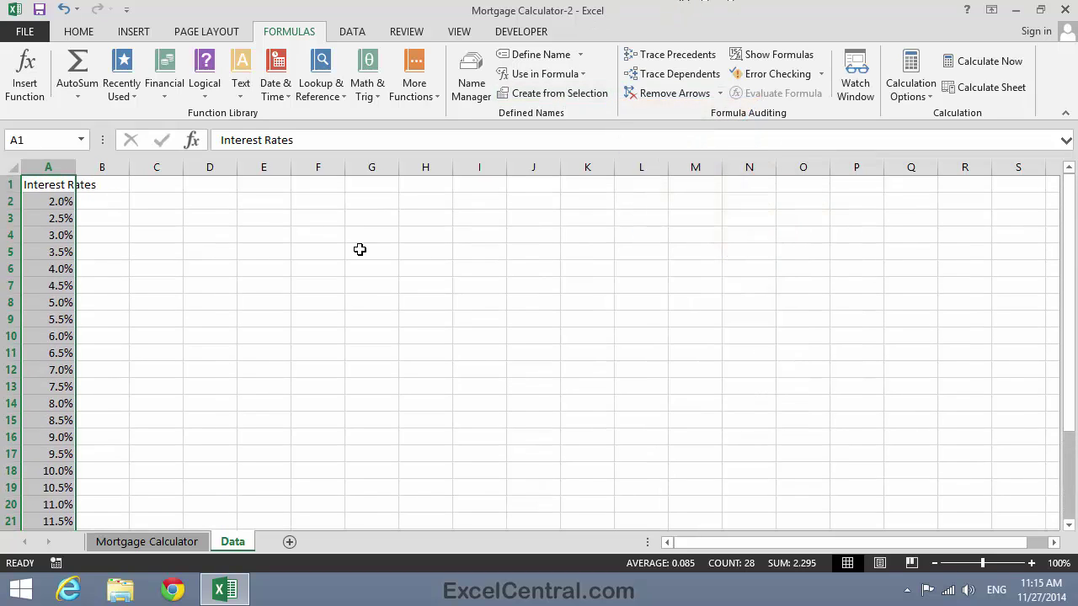
Check the Interest_Rates range by picking it from the Name Box list
left_click(81, 140)
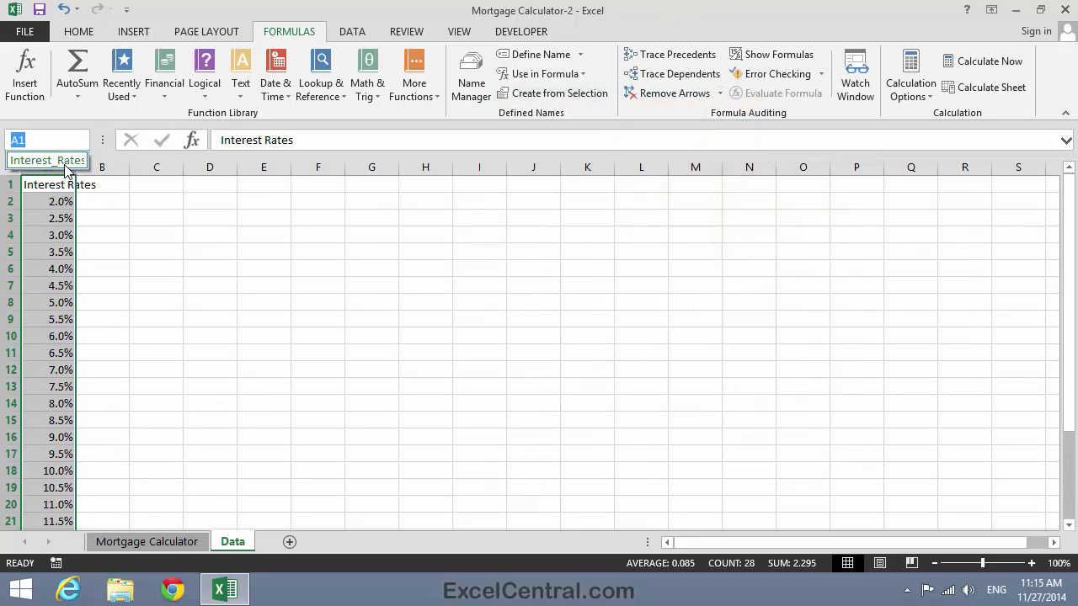
left_click(67, 162)
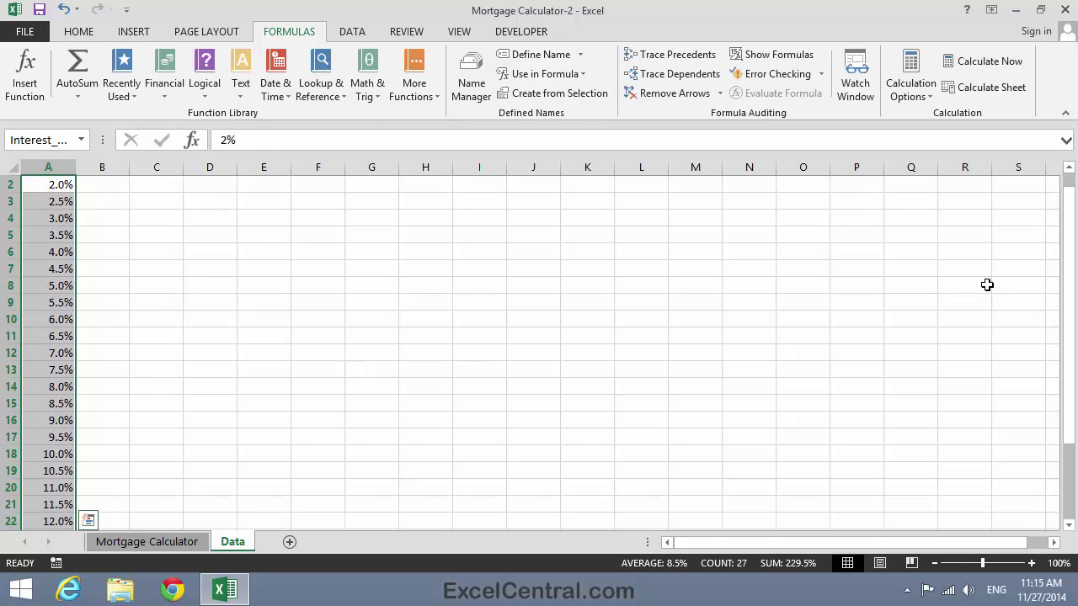
mouse_move(1068, 260)
left_mouse_down()
mouse_move(1070, 364)
mouse_move(1065, 148)
left_mouse_up()
left_click(318, 234)
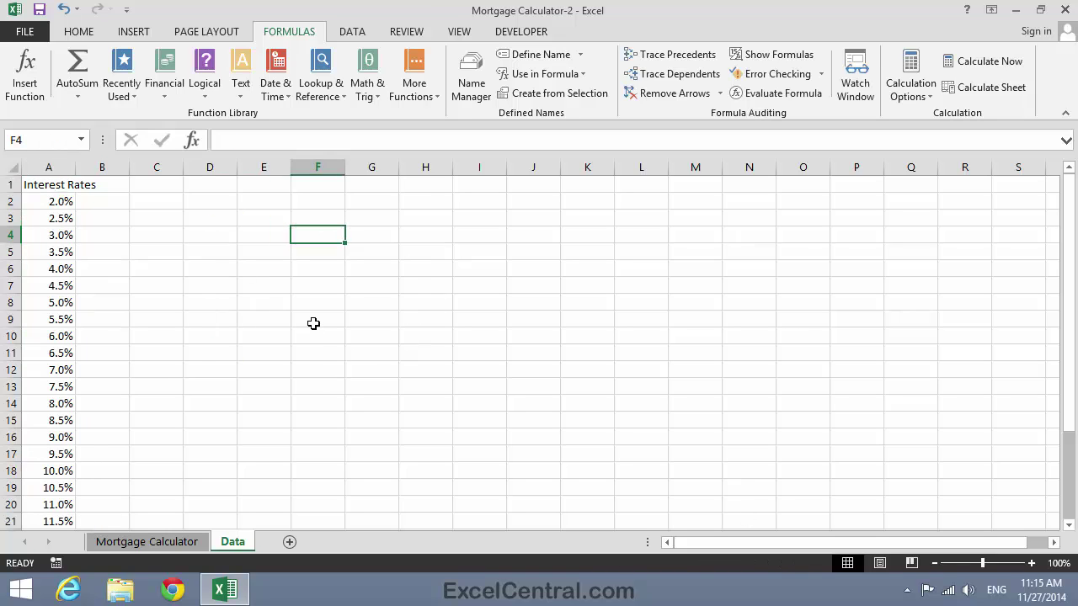
Set the D16 combo box's Format Control input range to Interest_Rates
left_click(145, 545)
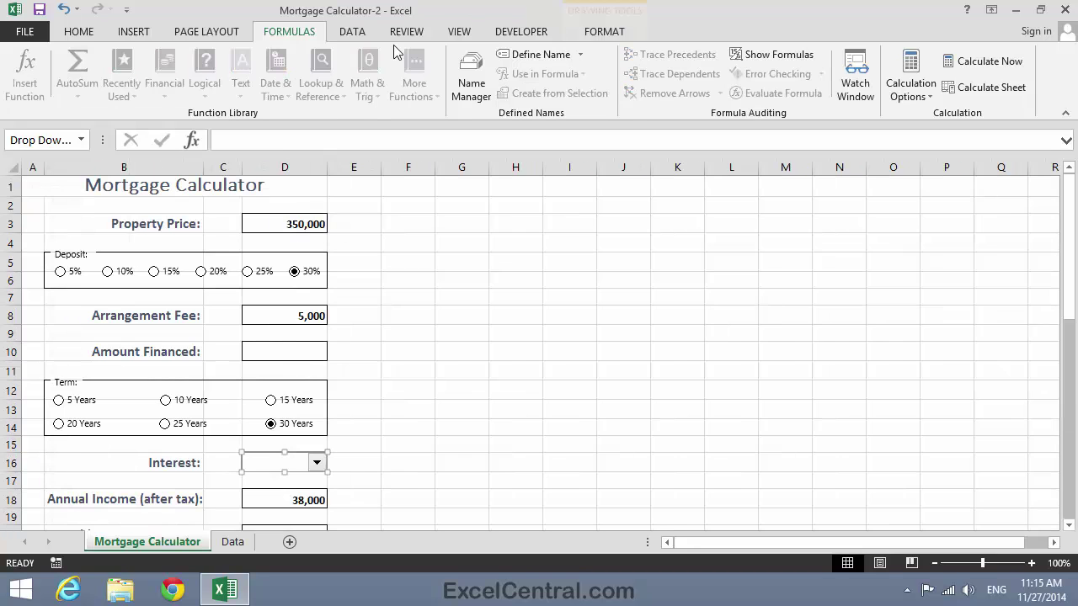
right_click(304, 457)
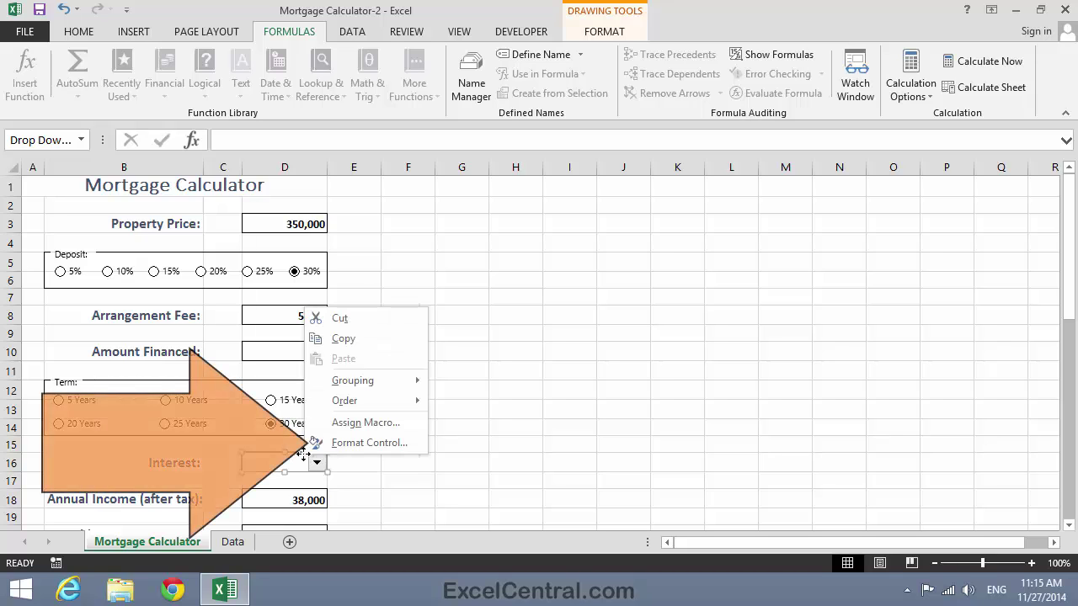
left_click(365, 444)
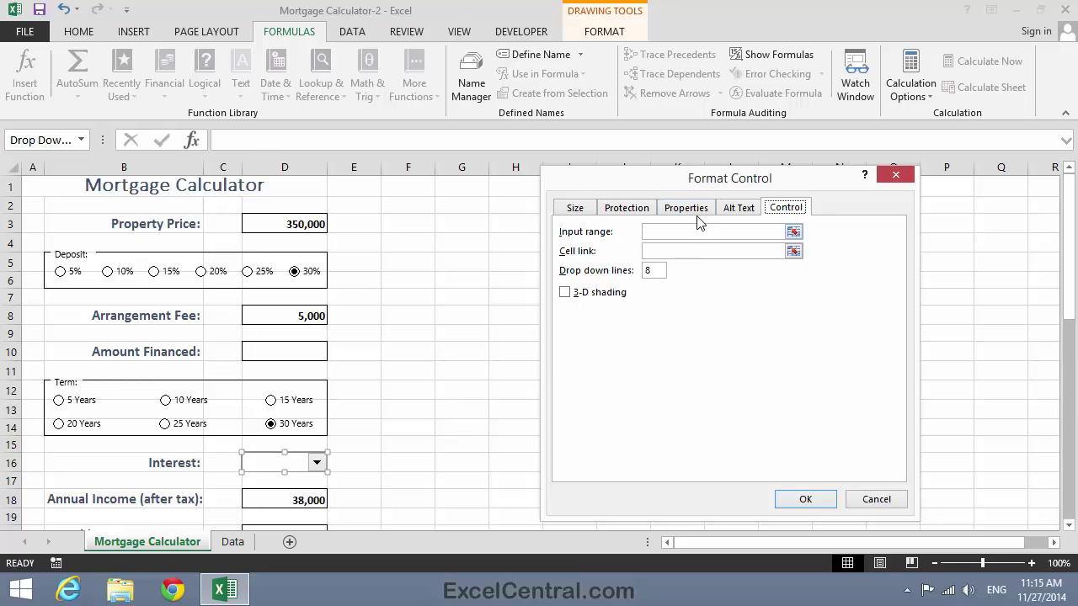
left_click(653, 231)
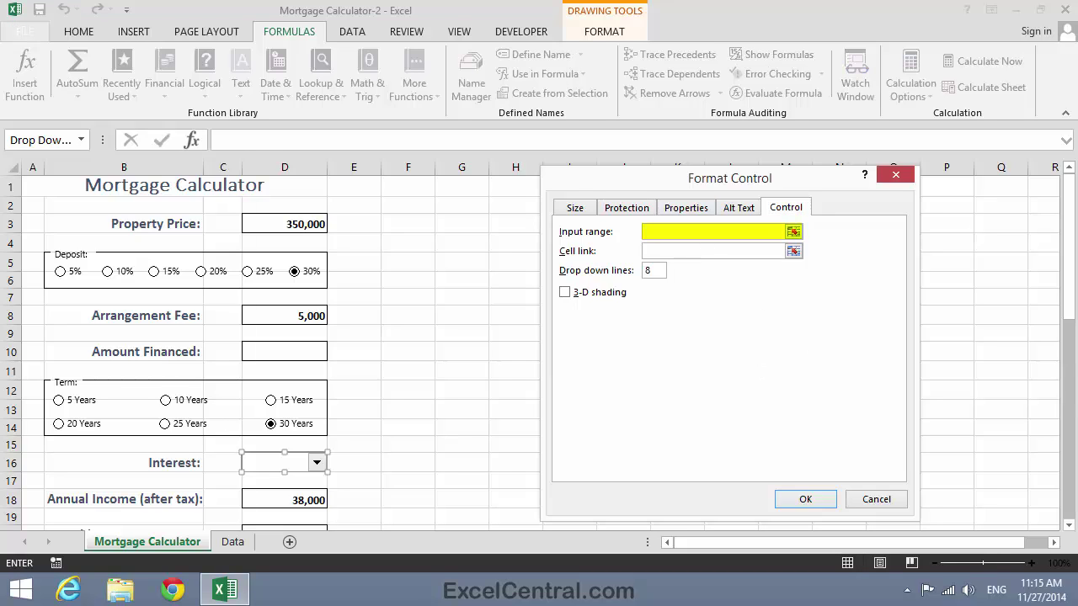
type("In")
key("BackSpace")
key("BackSpace")
key("BackSpace")
type("erest_")
type("Rat")
left_click(801, 500)
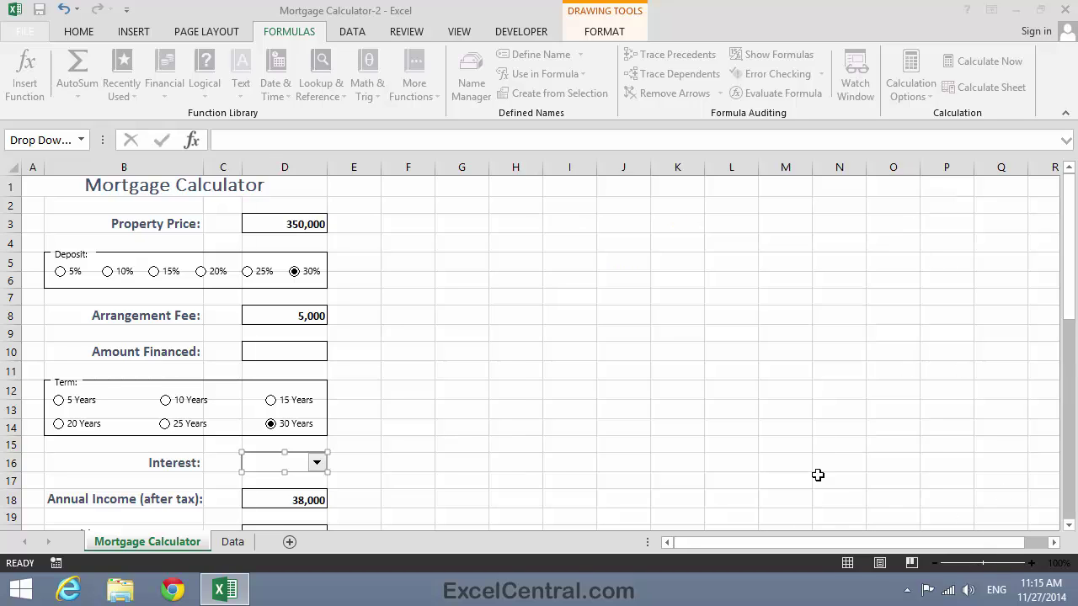
left_click(549, 299)
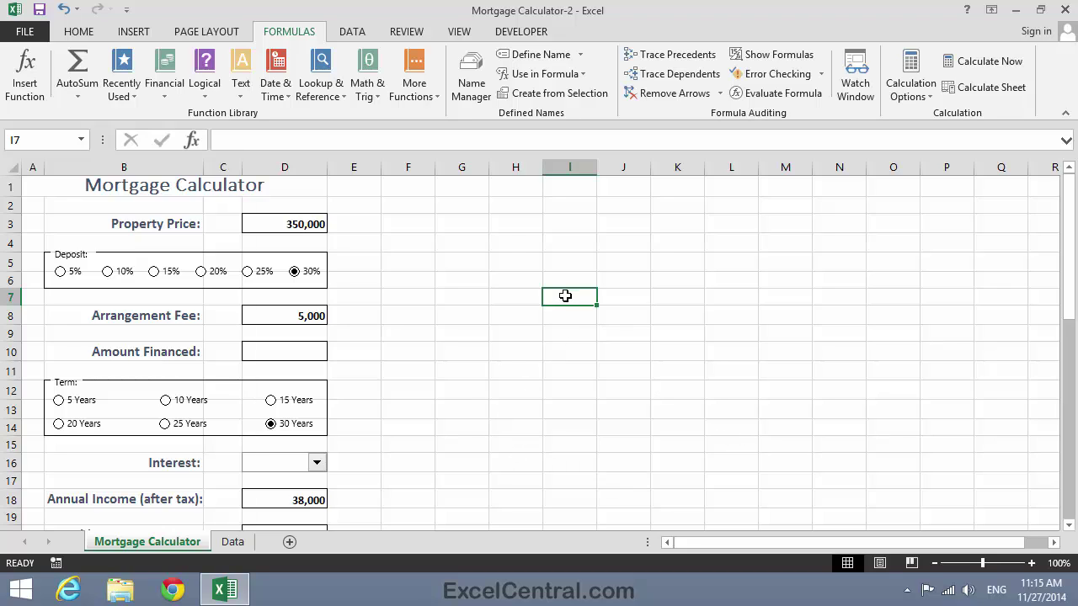
Scroll through the Interest drop-down's 2.0%–15.0% rates and choose 5.0%
left_click(317, 465)
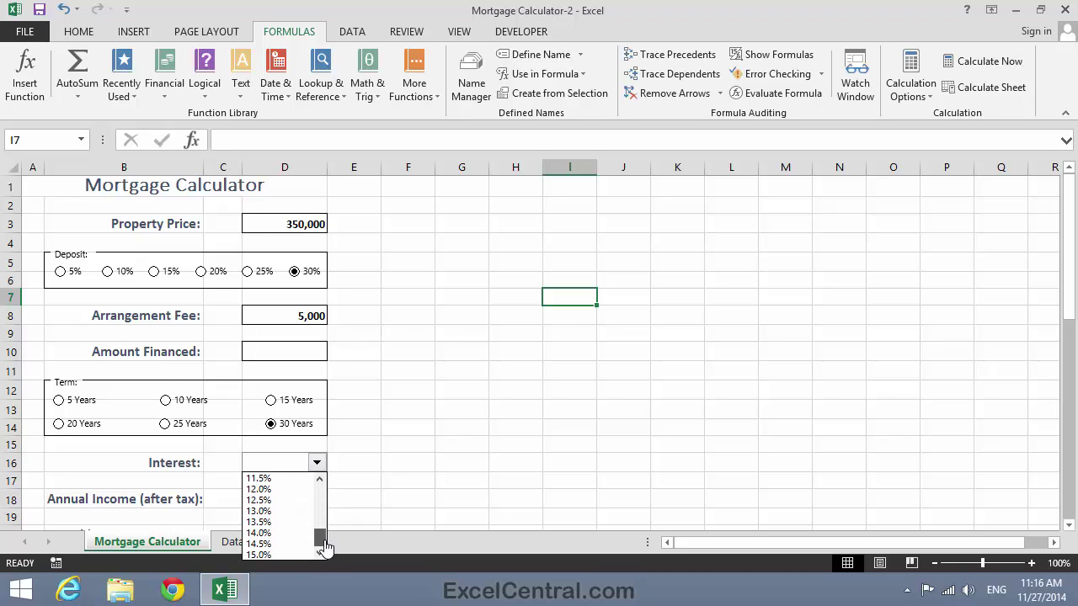
left_click_drag(319, 512, 327, 563)
left_click(320, 485)
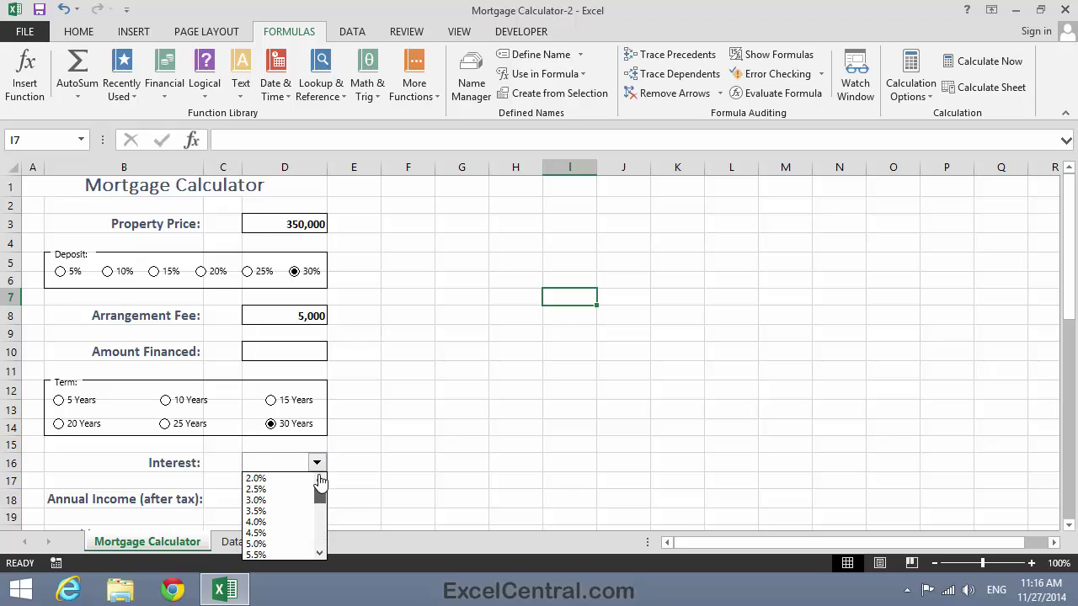
mouse_move(320, 494)
left_mouse_down()
mouse_move(328, 563)
mouse_move(328, 489)
left_mouse_up()
left_click(257, 543)
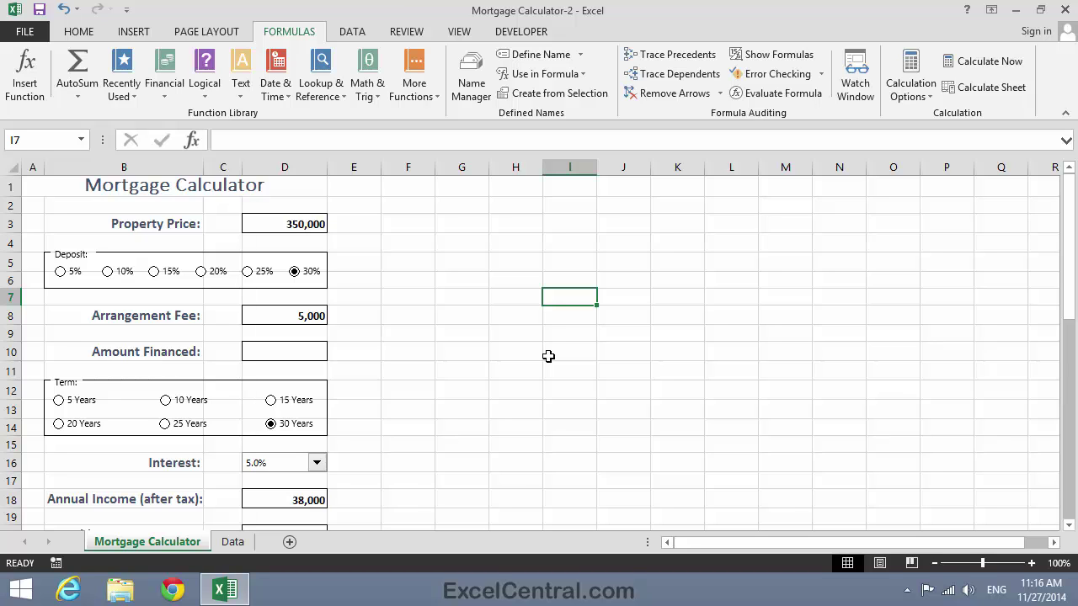
Save As, changing the file name's trailing 2 to 3 to create Mortgage Calculator-3
left_click(24, 31)
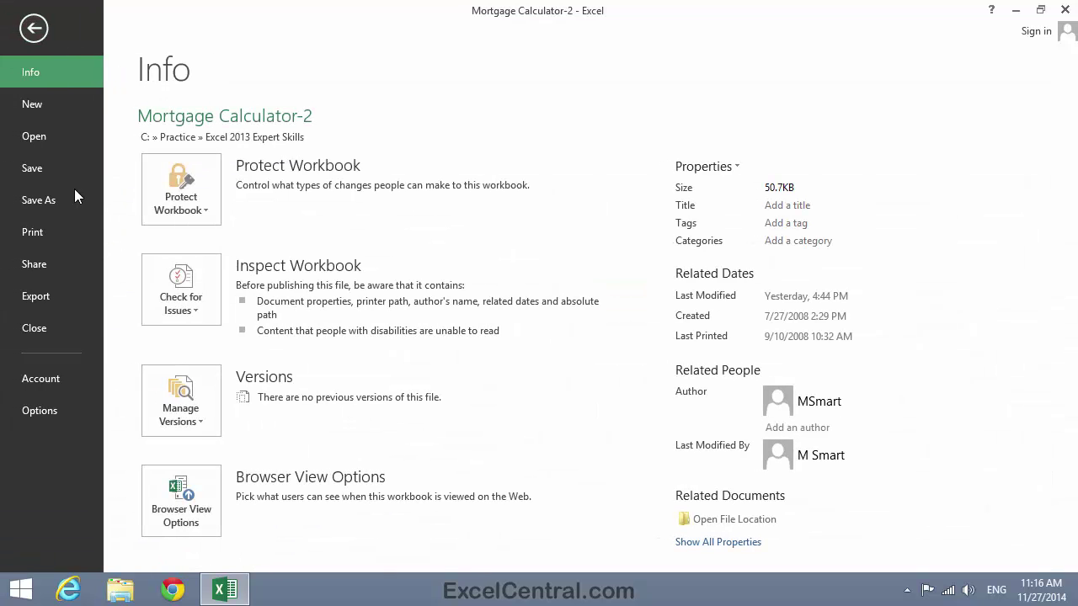
left_click(75, 198)
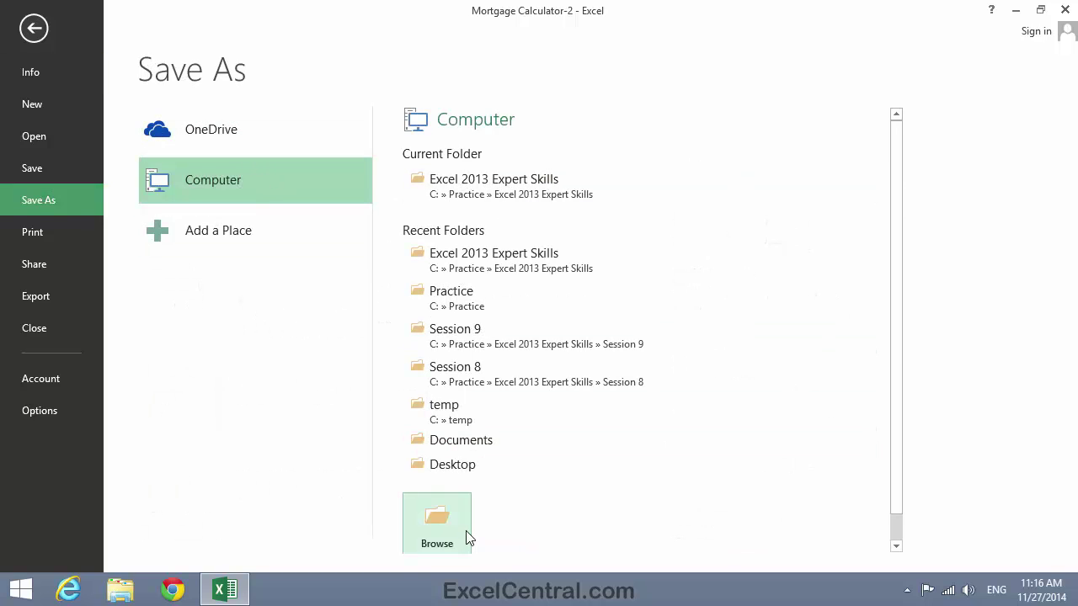
left_click(468, 538)
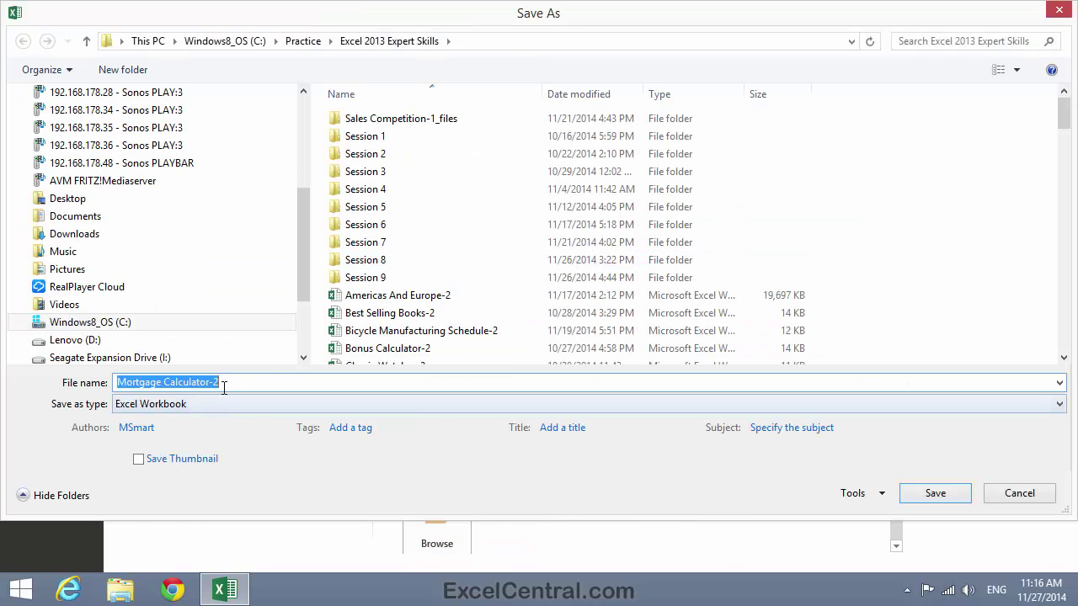
left_click(224, 386)
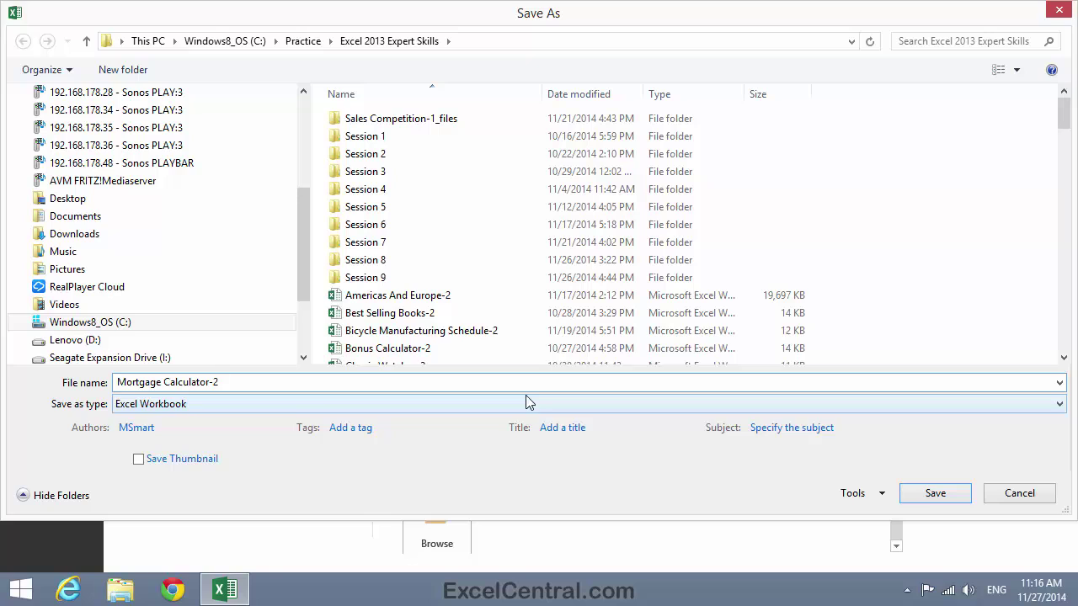
key("BackSpace")
type("3")
left_click(303, 40)
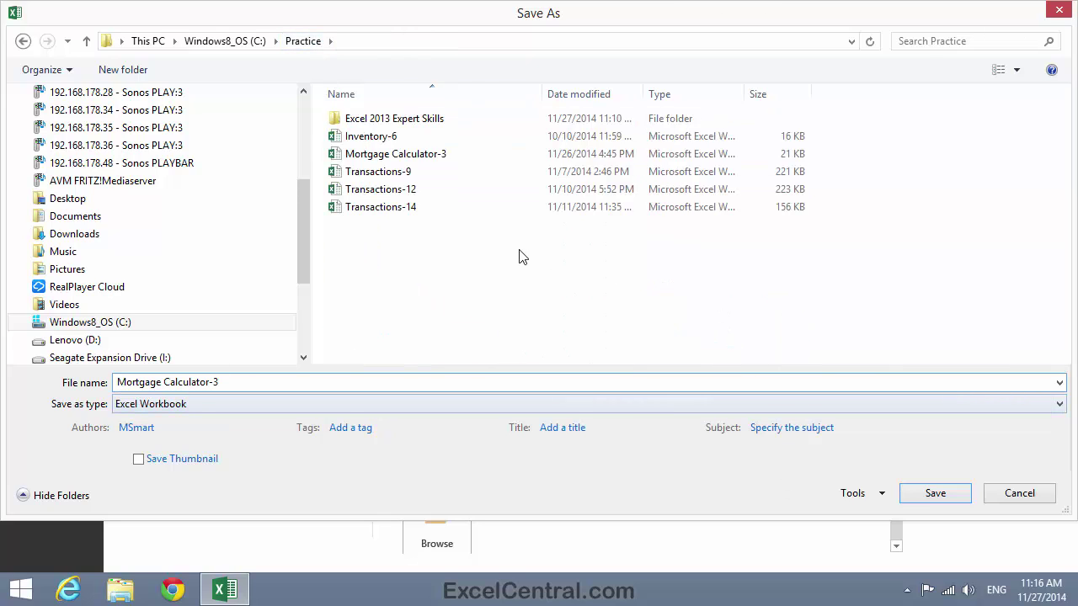
left_click(933, 501)
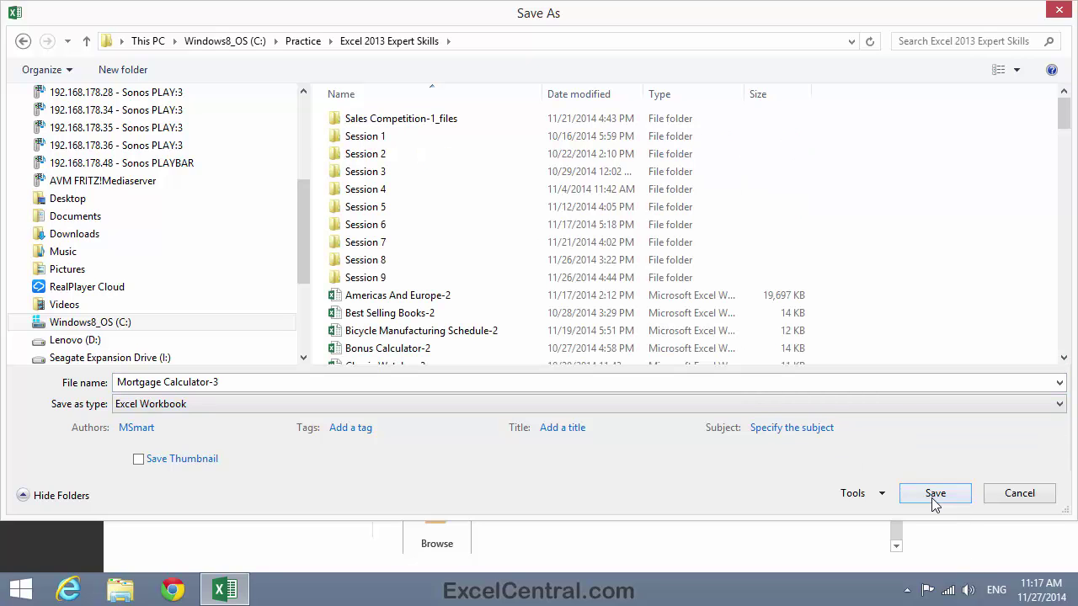